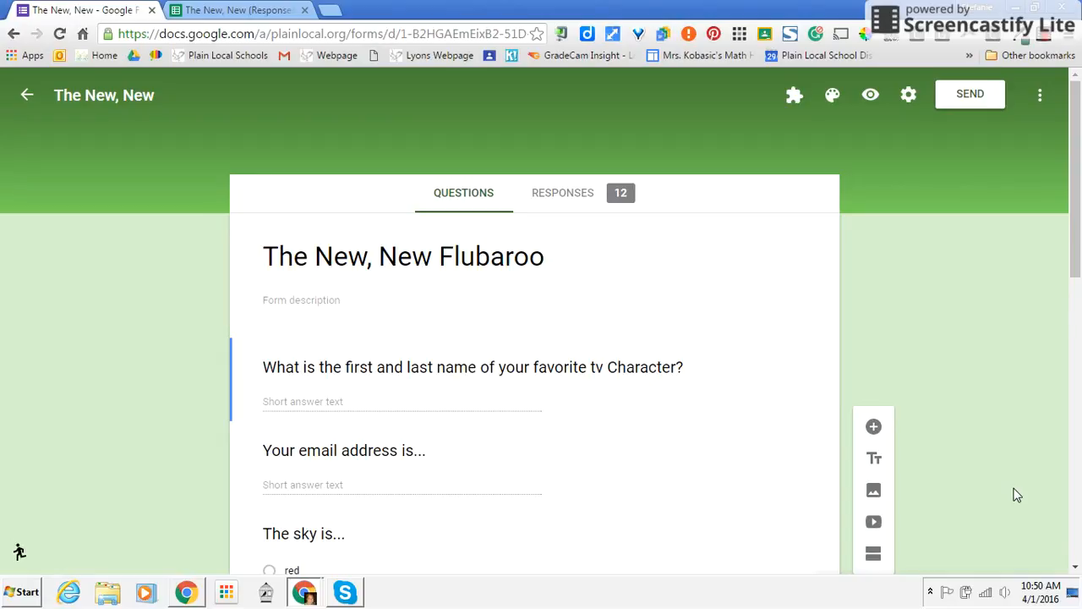
Step: Review the questions of the form and switch to its responses spreadsheet
scroll(1017, 494, down, 3)
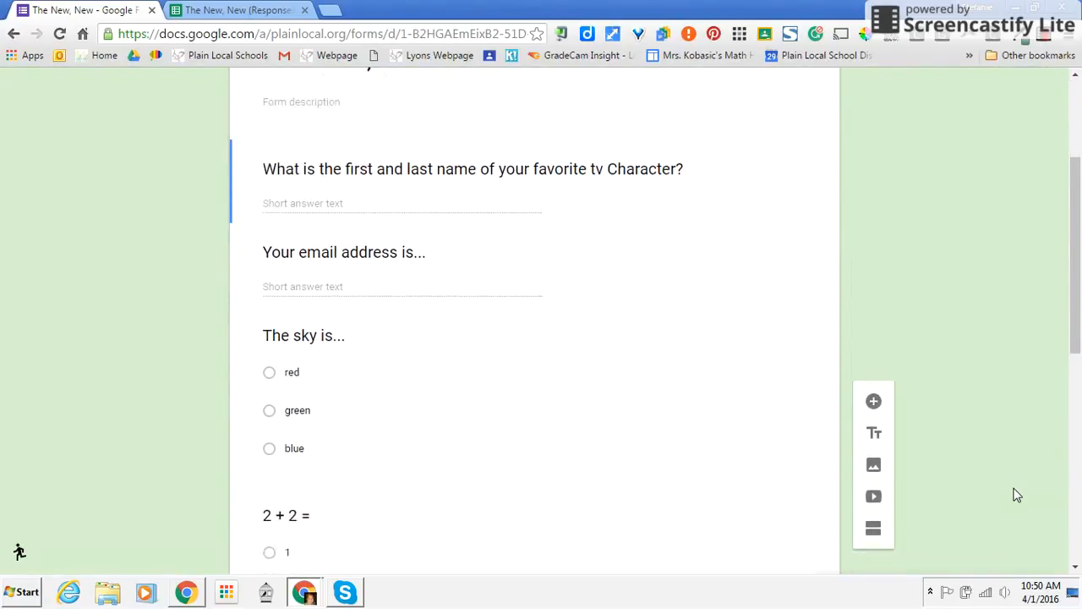
scroll(1018, 495, down, 6)
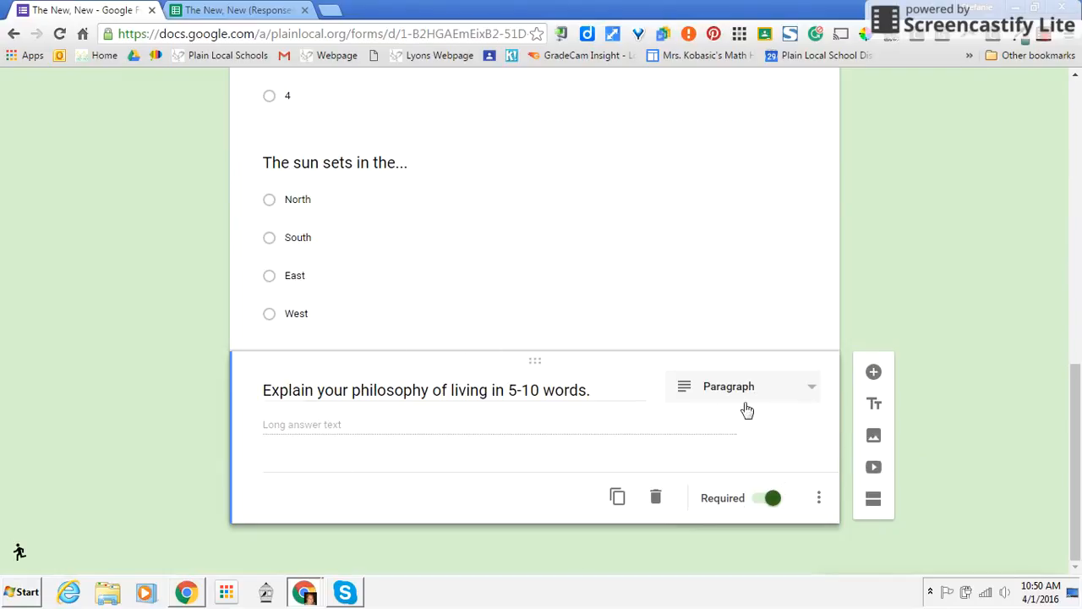
scroll(879, 260, up, 10)
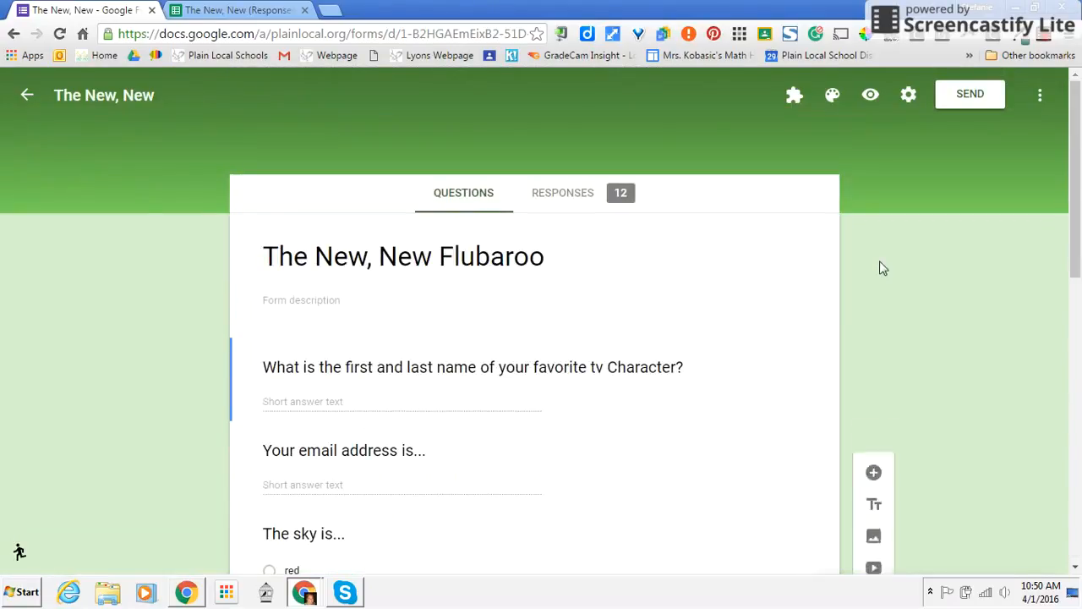
click(245, 10)
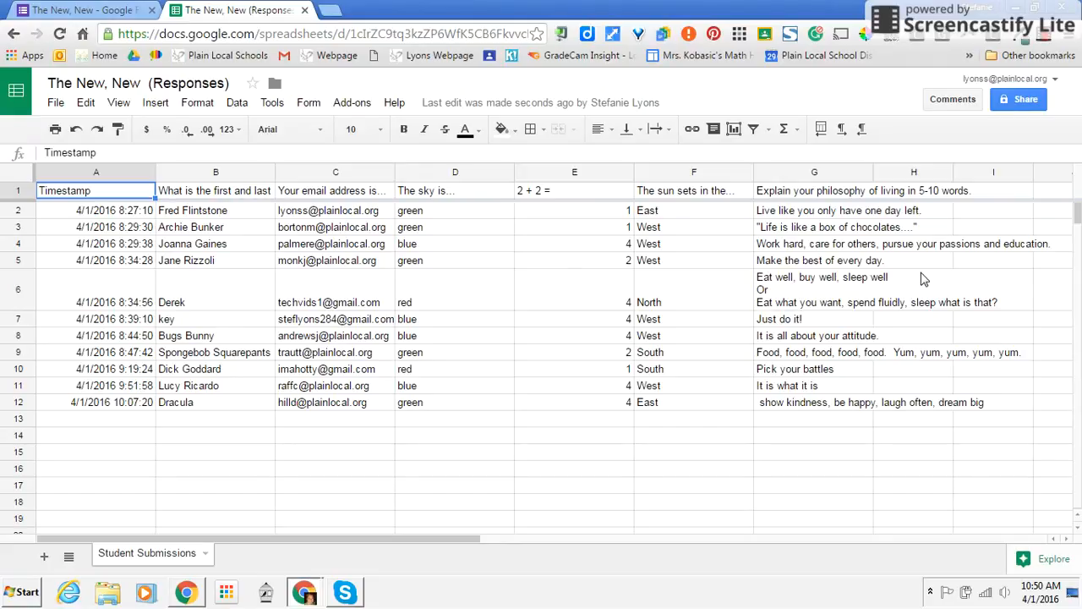
Step: Start grading the assignment with Flubaroo, using Grade by Hand for the philosophy of living question
click(362, 108)
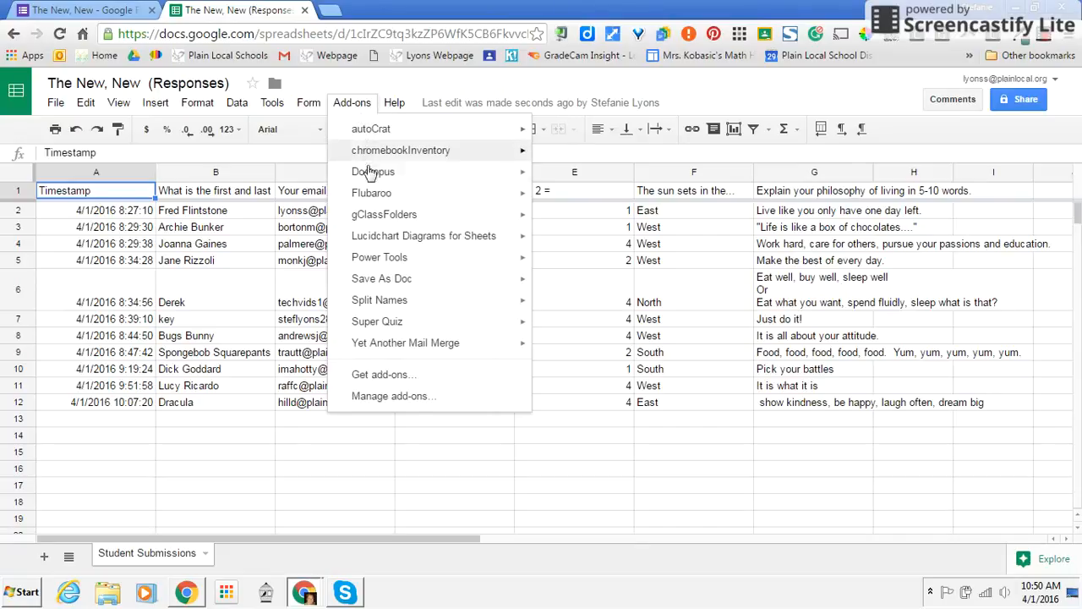
mouse_move(370, 201)
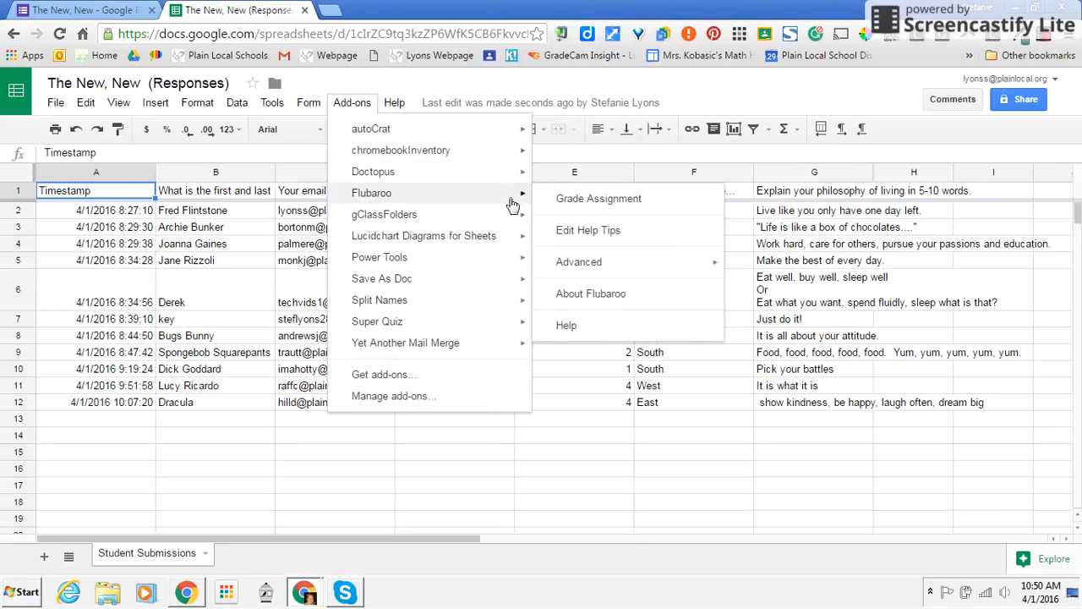
click(599, 198)
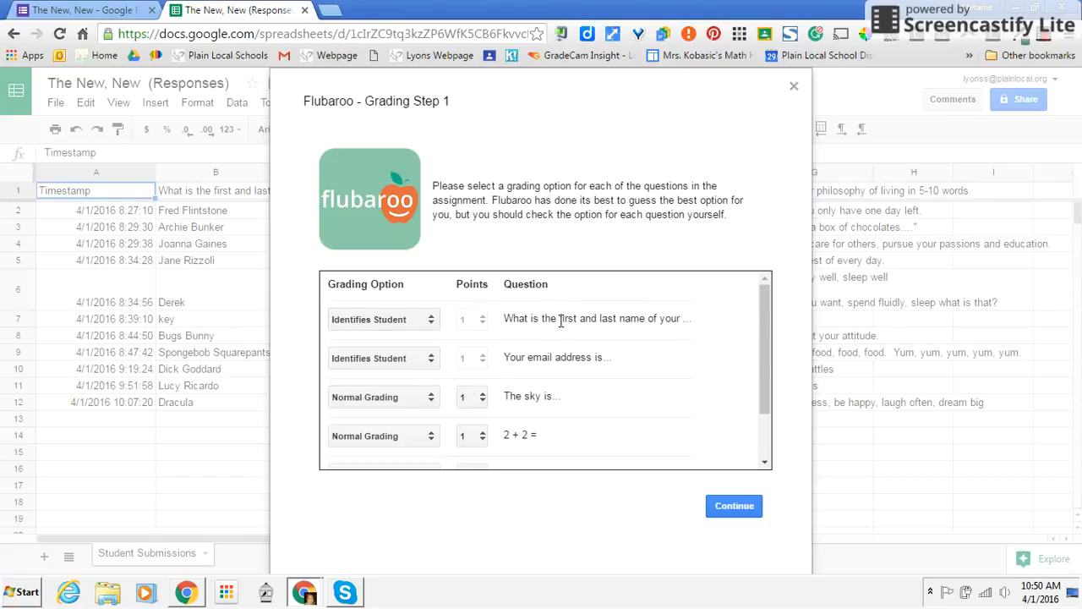
scroll(617, 427, down, 2)
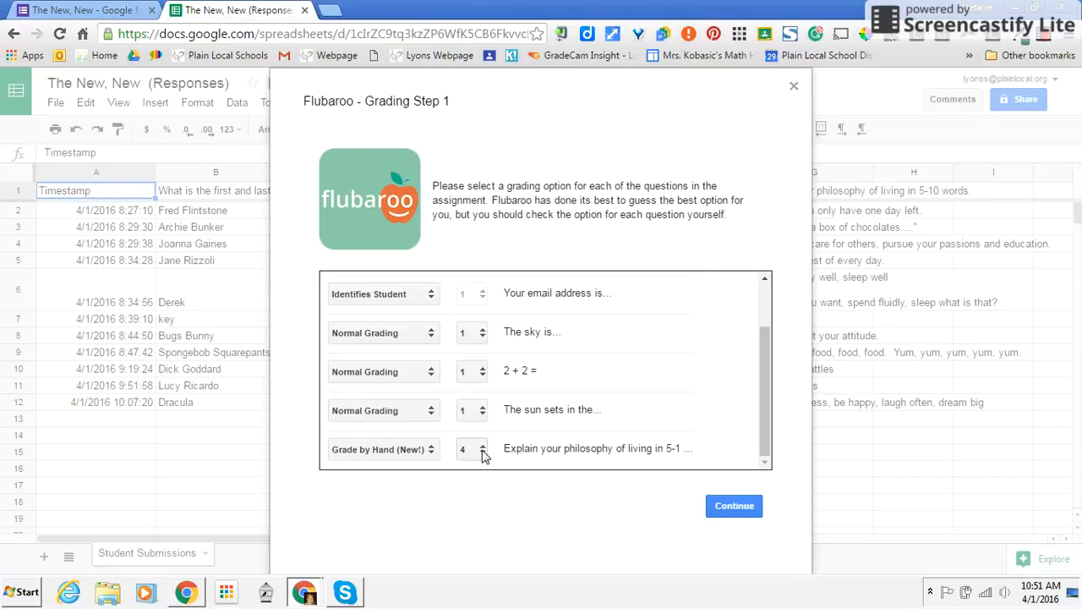
click(432, 449)
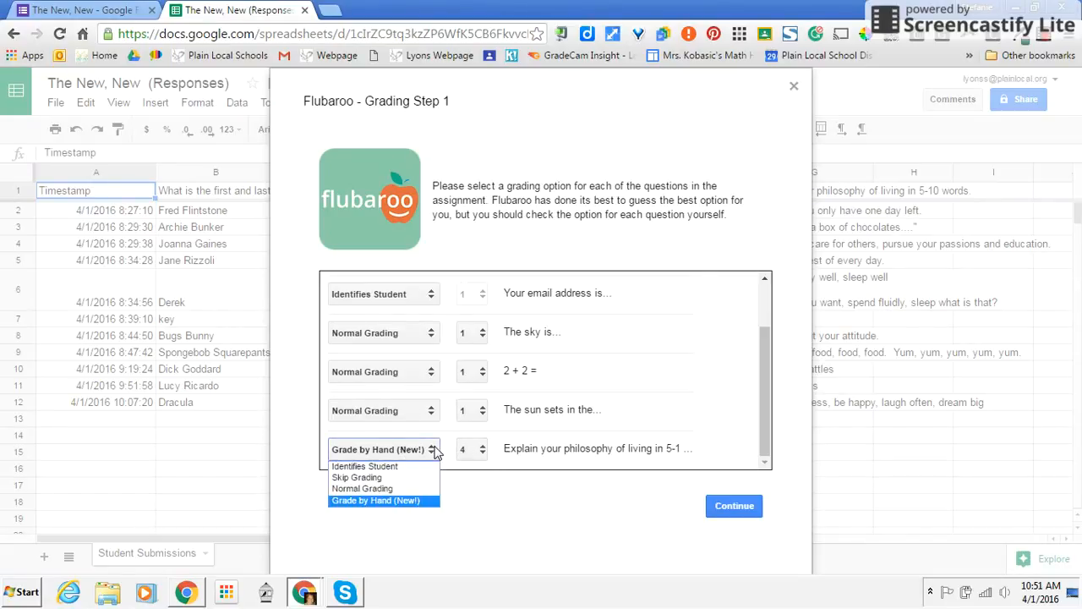
click(418, 505)
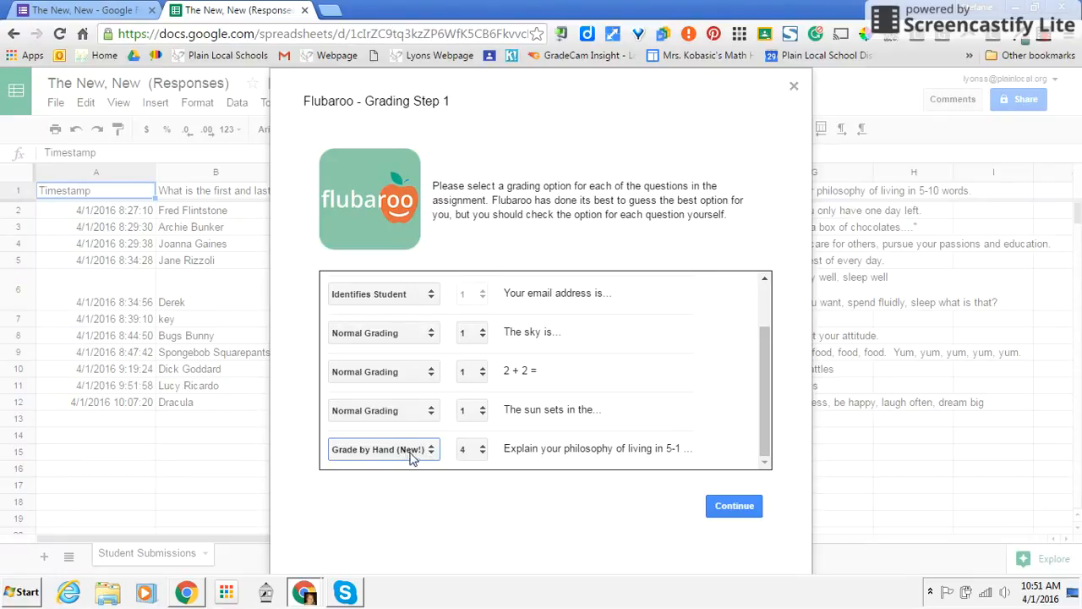
click(735, 513)
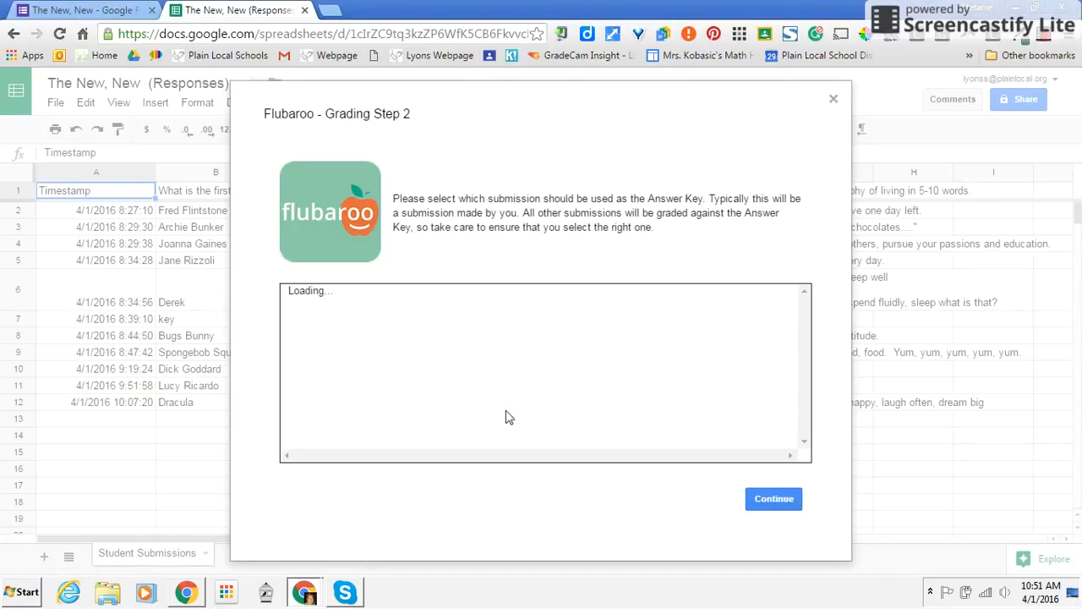
Step: Use the submission named "key" as the answer key and grade the assignment
scroll(421, 412, down, 3)
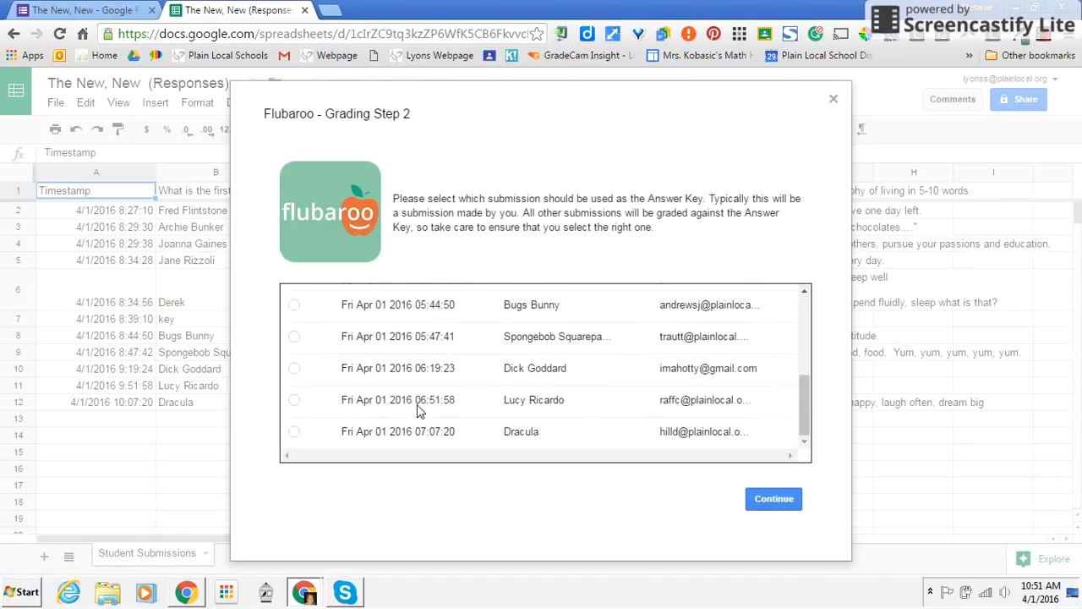
scroll(420, 412, up, 2)
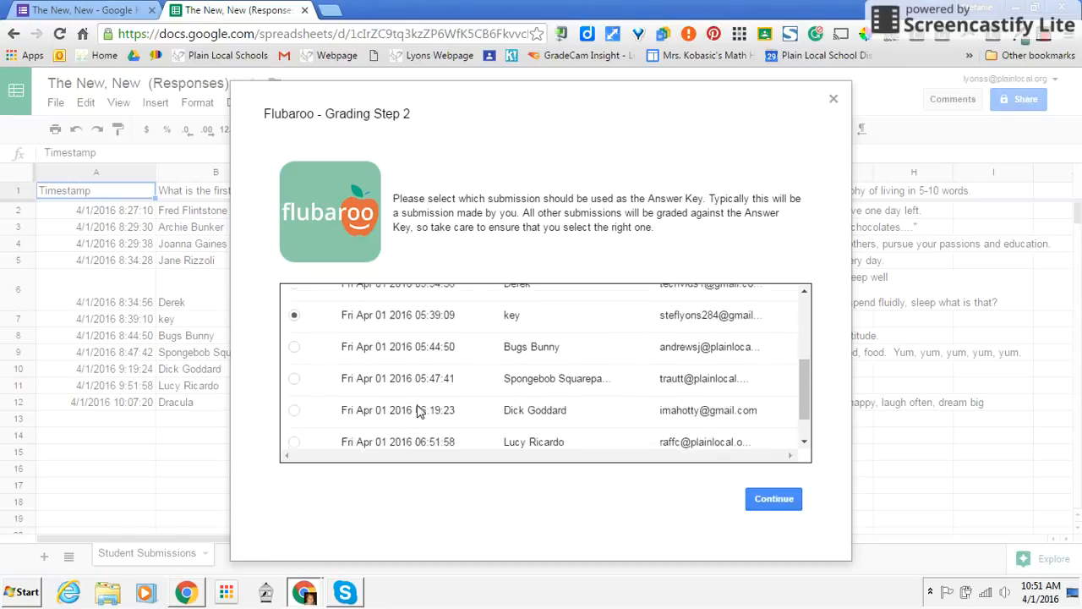
click(294, 349)
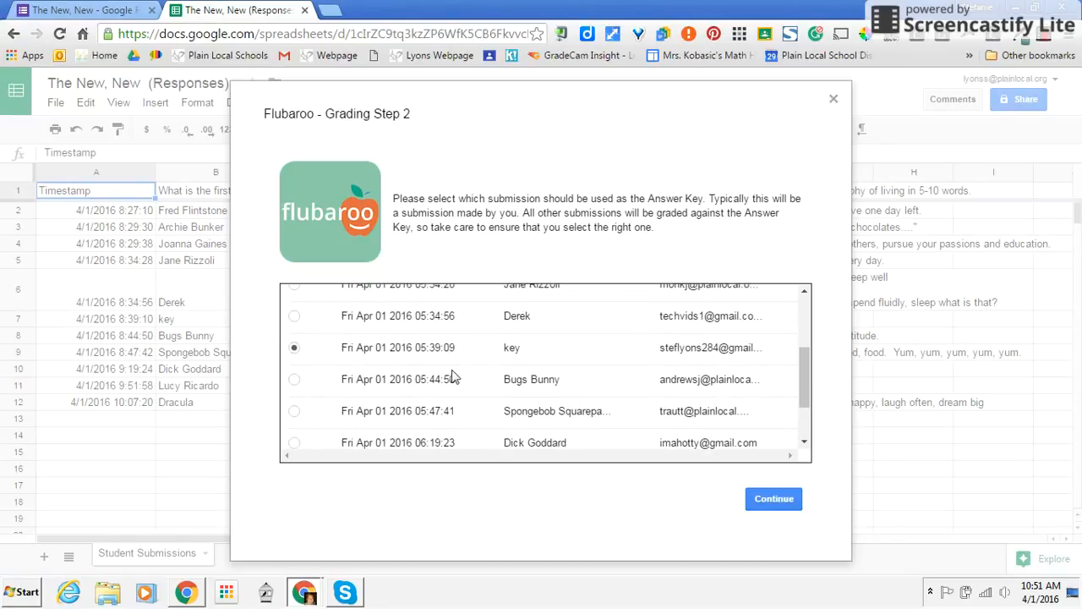
click(774, 499)
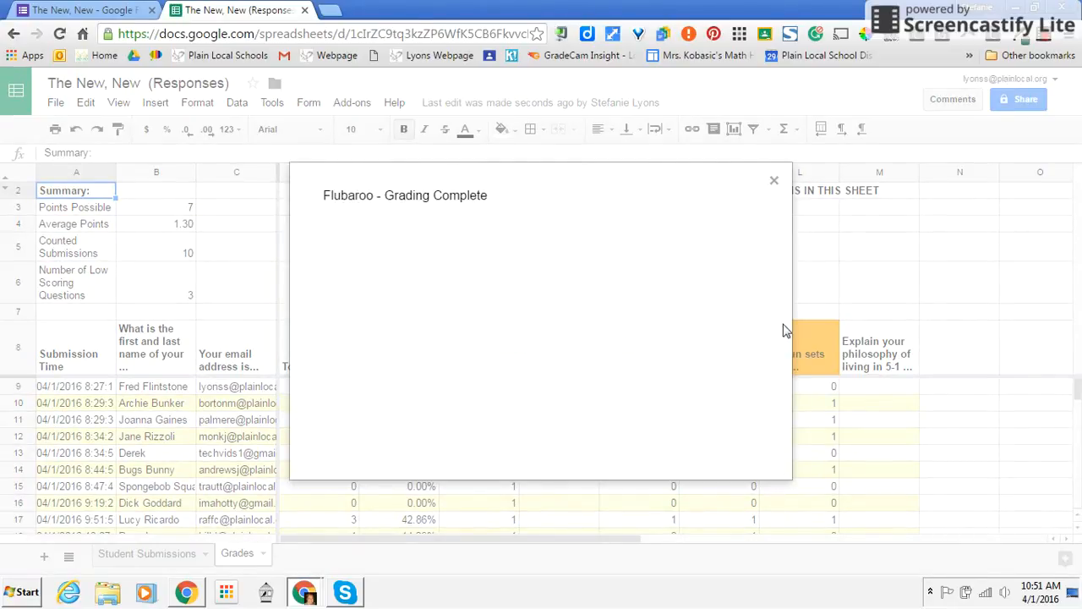
click(775, 184)
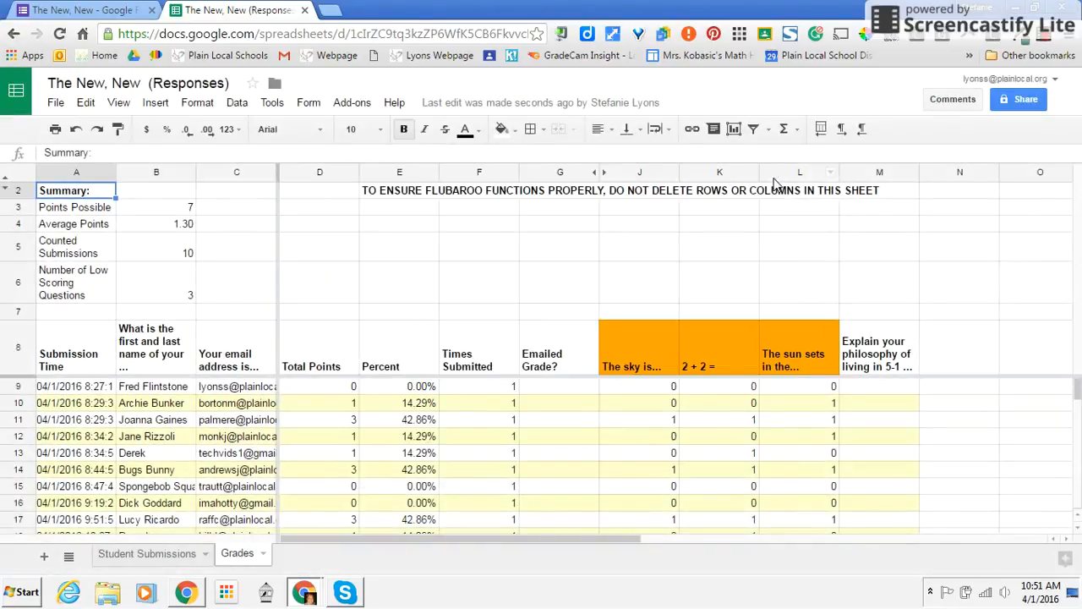
Step: Review the scores on the Grades sheet and open Flubaroo's hand grading for the written question
scroll(953, 517, down, 3)
scroll(953, 517, up, 3)
scroll(893, 486, down, 1)
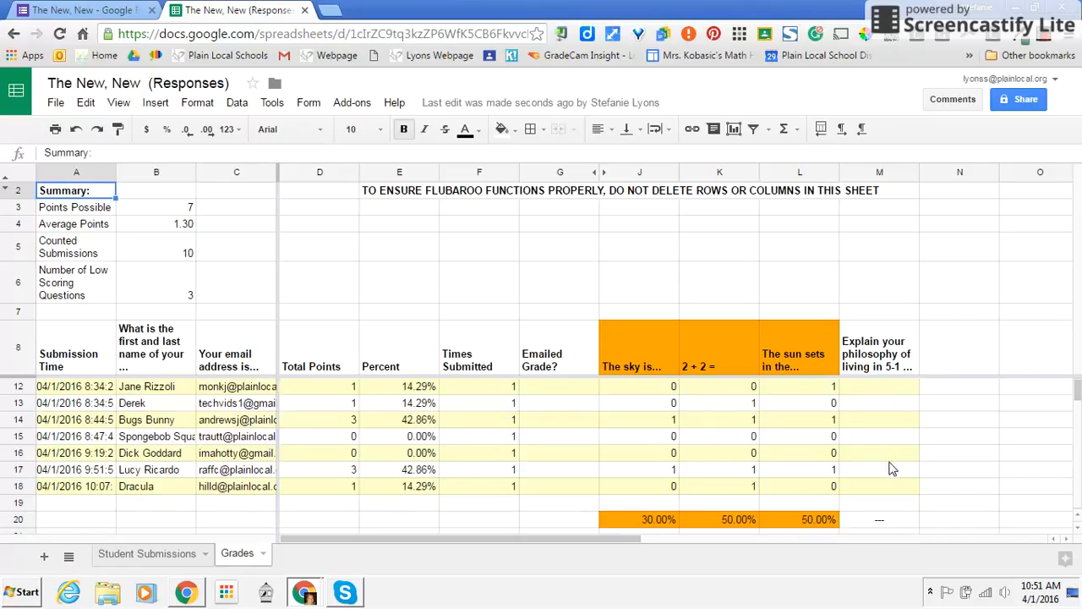
scroll(888, 406, up, 1)
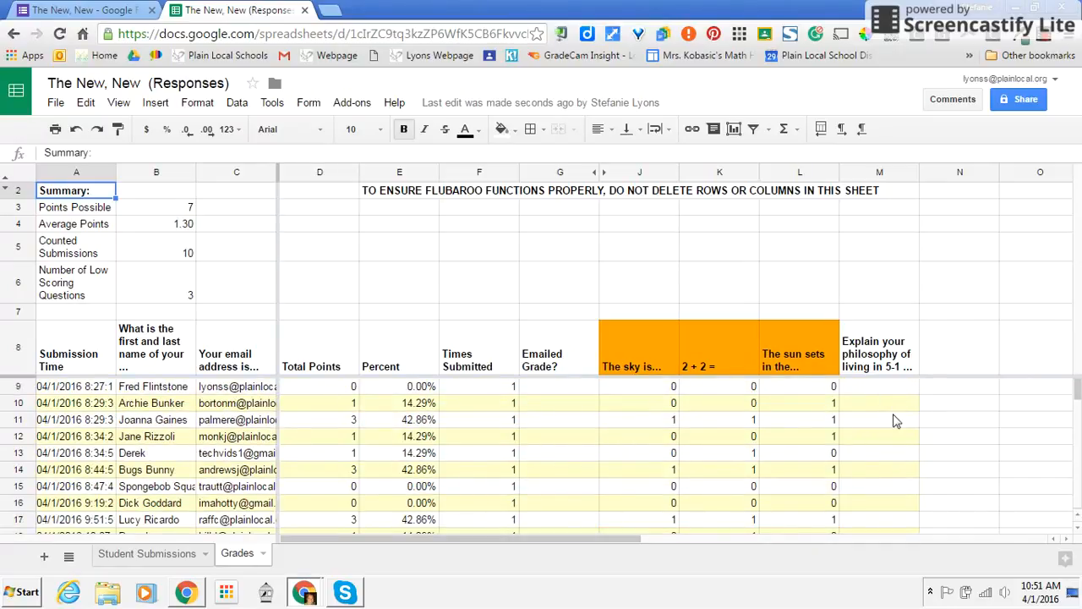
scroll(896, 421, down, 2)
scroll(896, 421, up, 2)
click(356, 107)
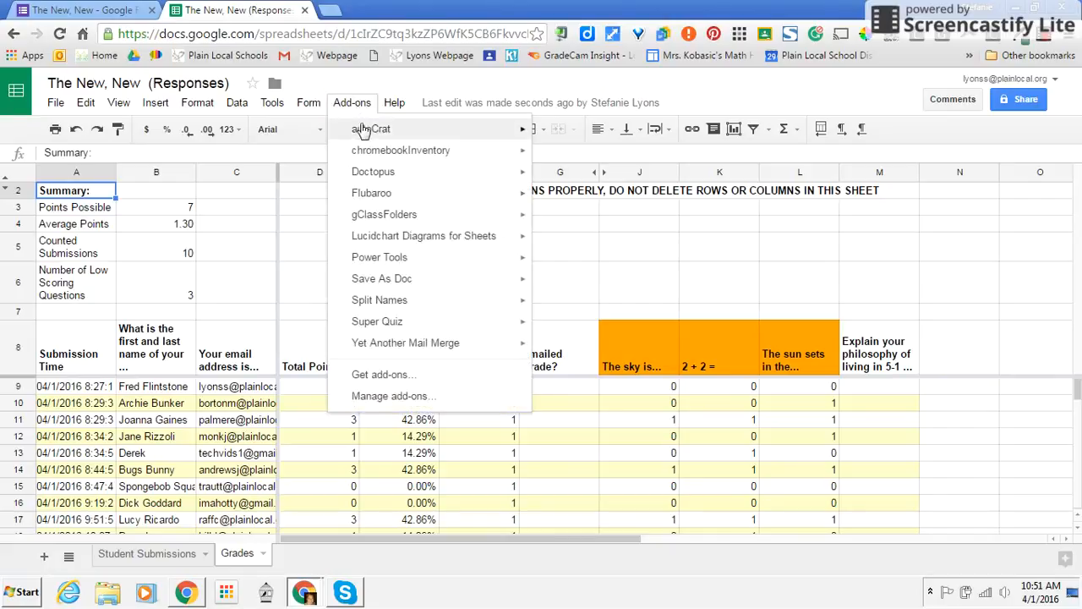
mouse_move(374, 203)
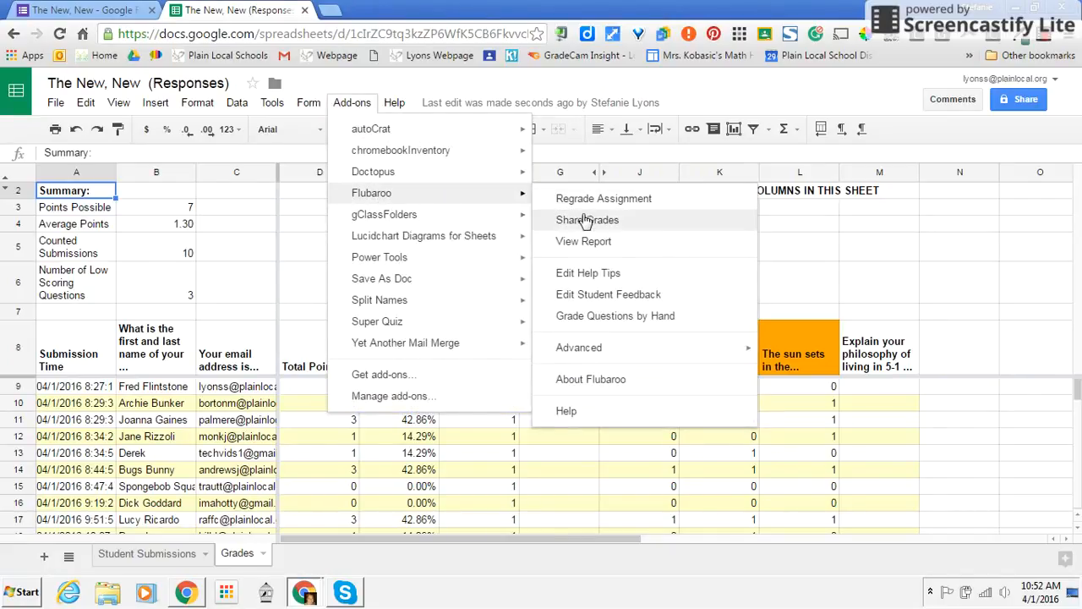
click(607, 319)
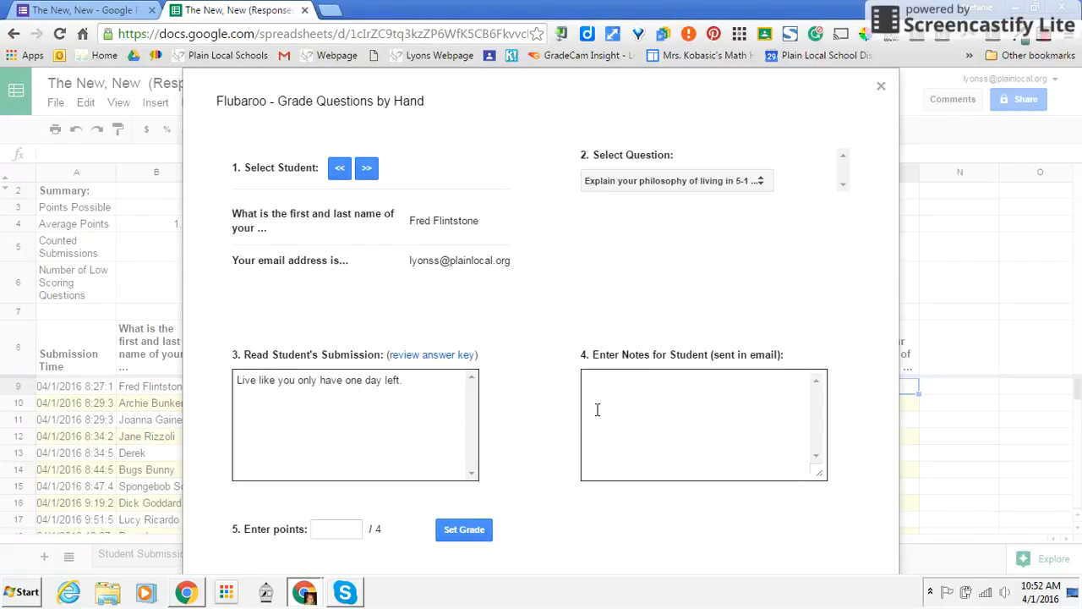
Step: Grade the first student's philosophy answer with 4 points and the note "Excellent Answer 4 points"
click(629, 387)
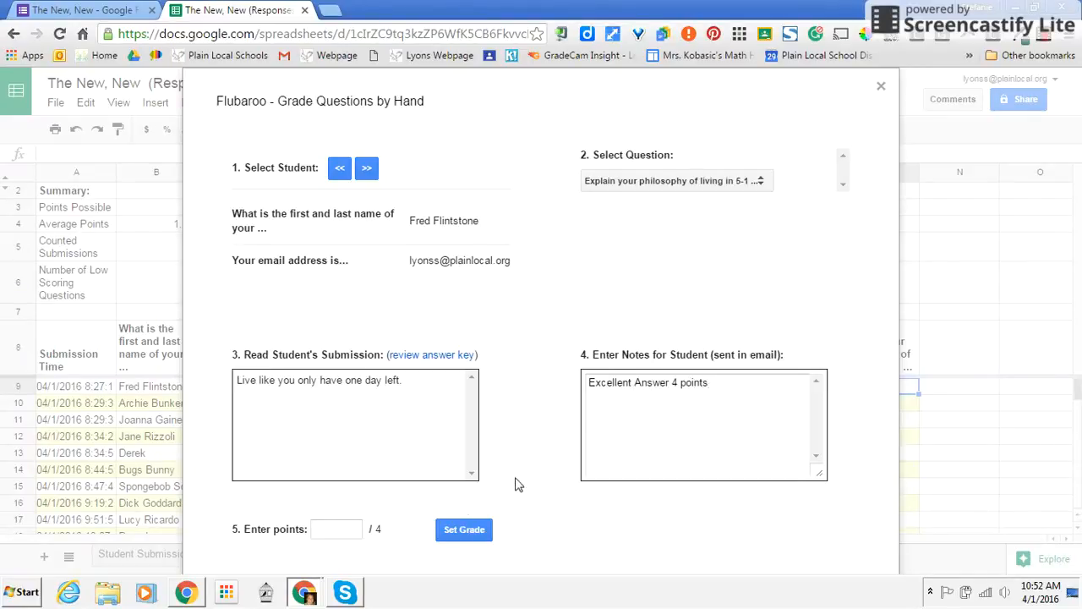
click(324, 522)
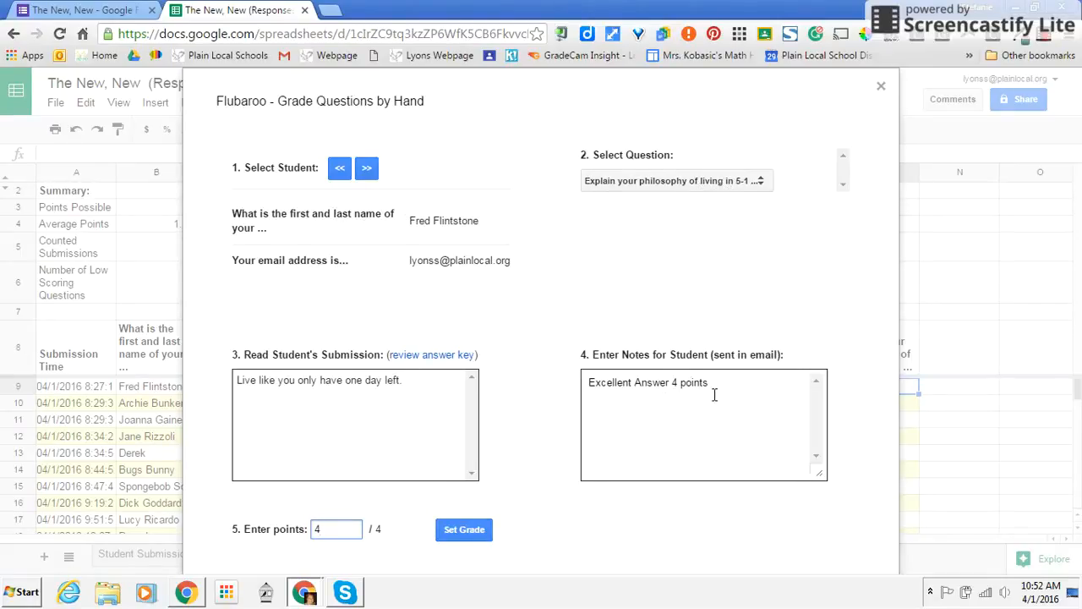
click(449, 536)
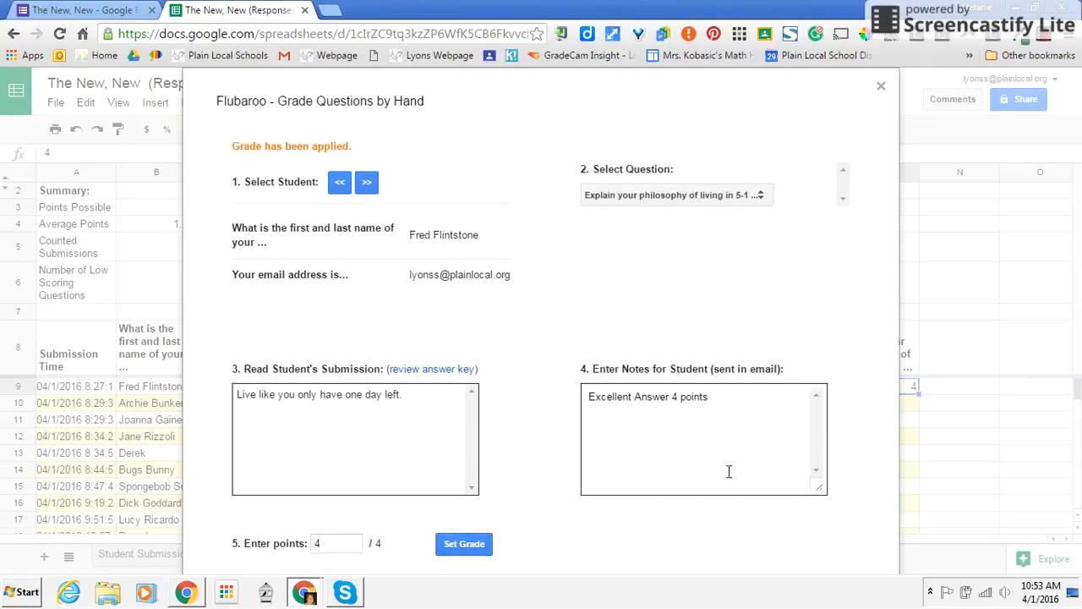
click(882, 88)
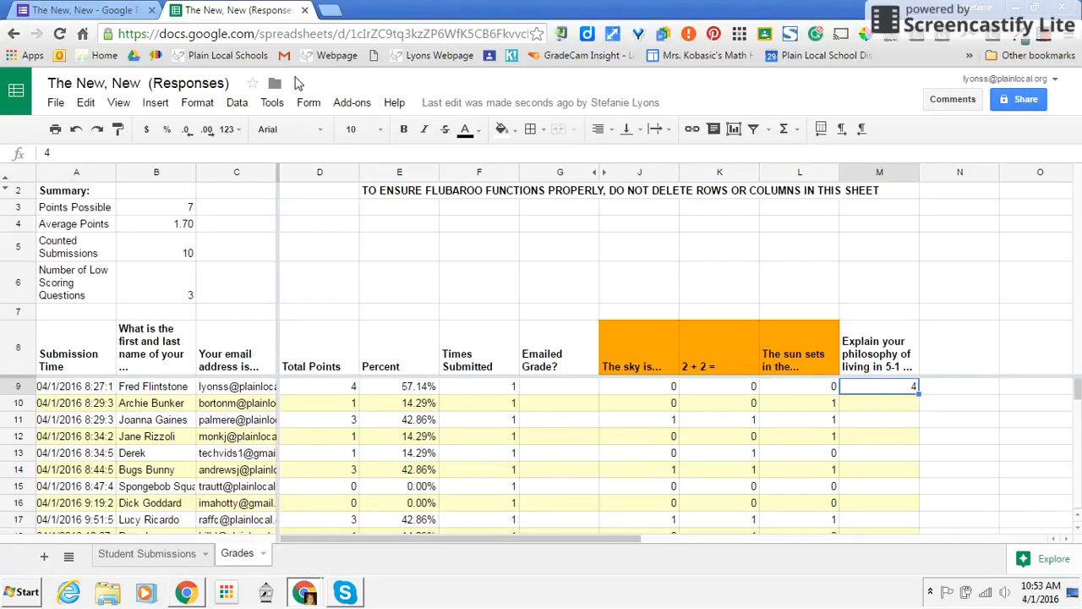
Step: Reopen hand grading and give the second student's answer 4 points with the note "I really think this. Good job"
click(346, 103)
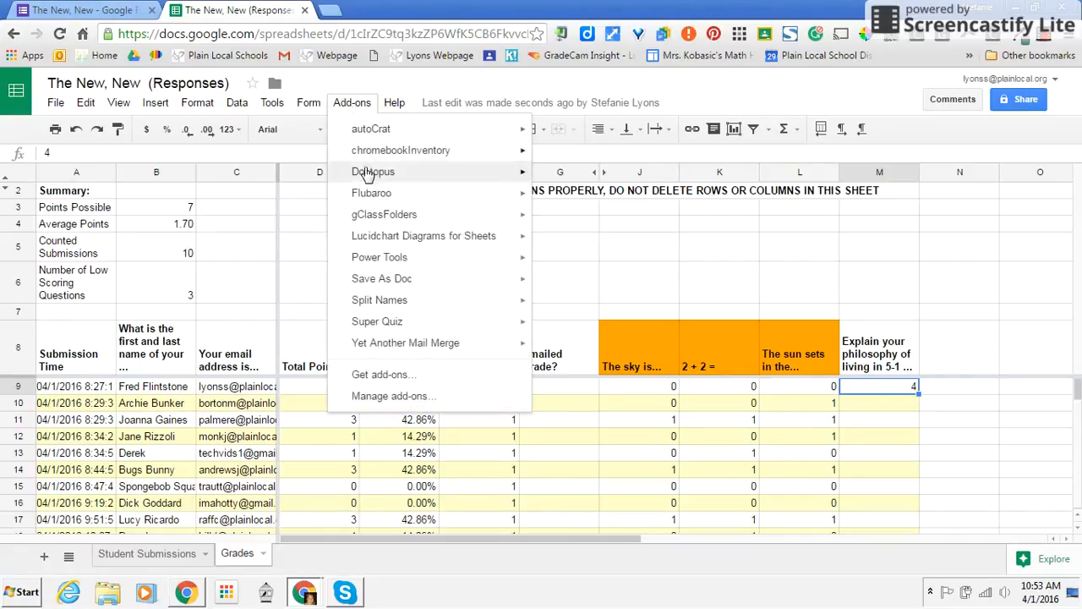
mouse_move(367, 178)
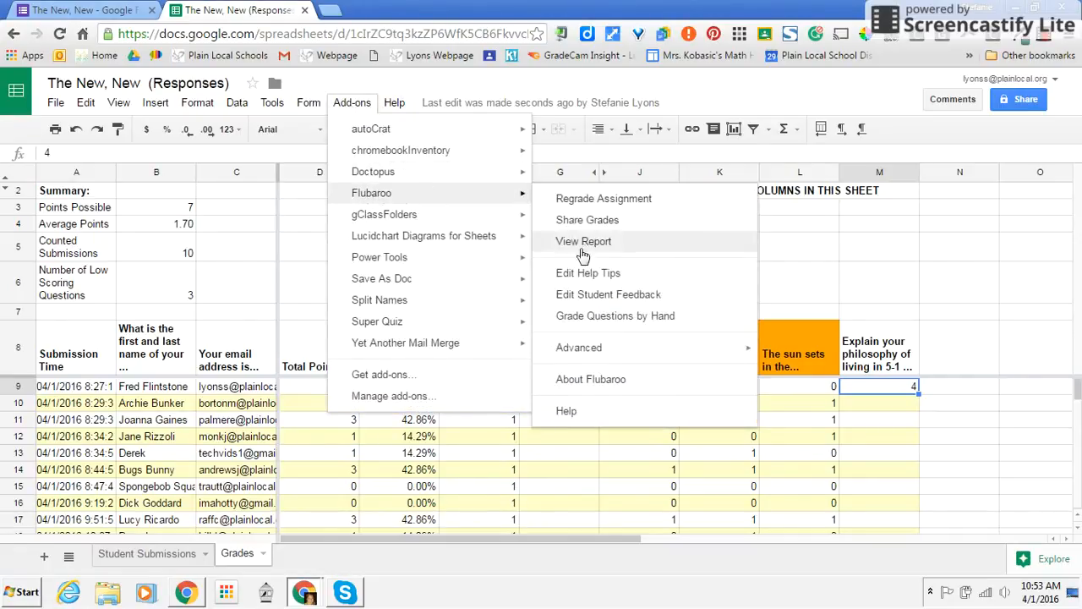
click(586, 318)
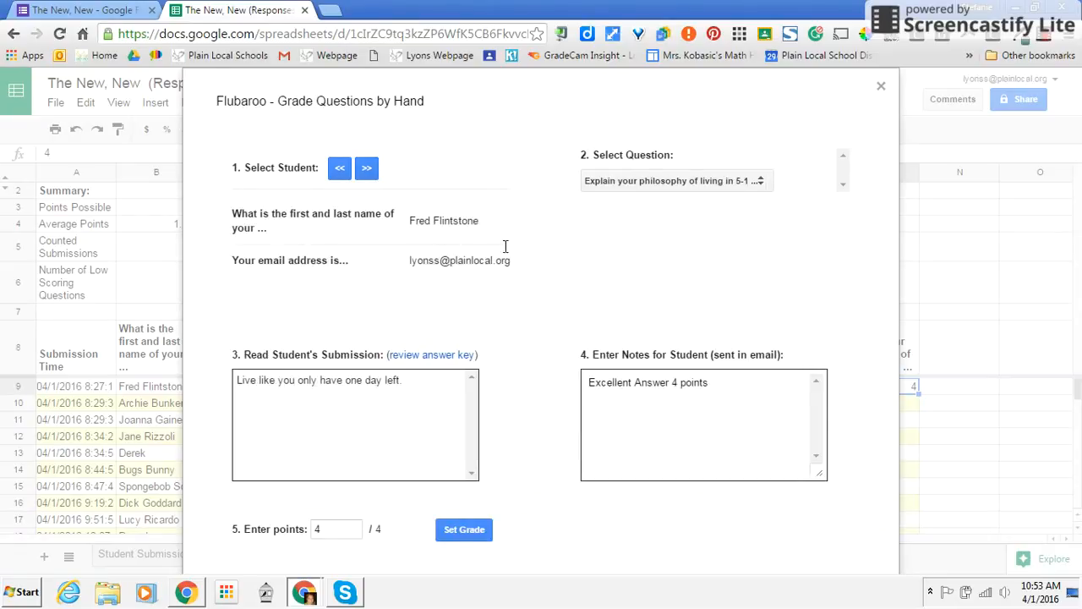
click(367, 169)
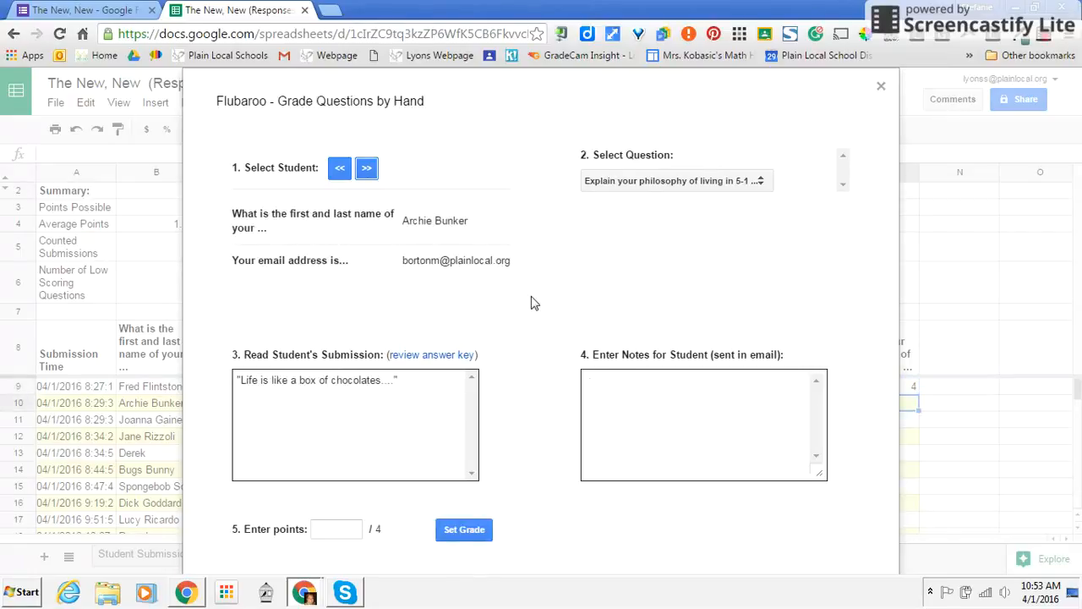
click(689, 398)
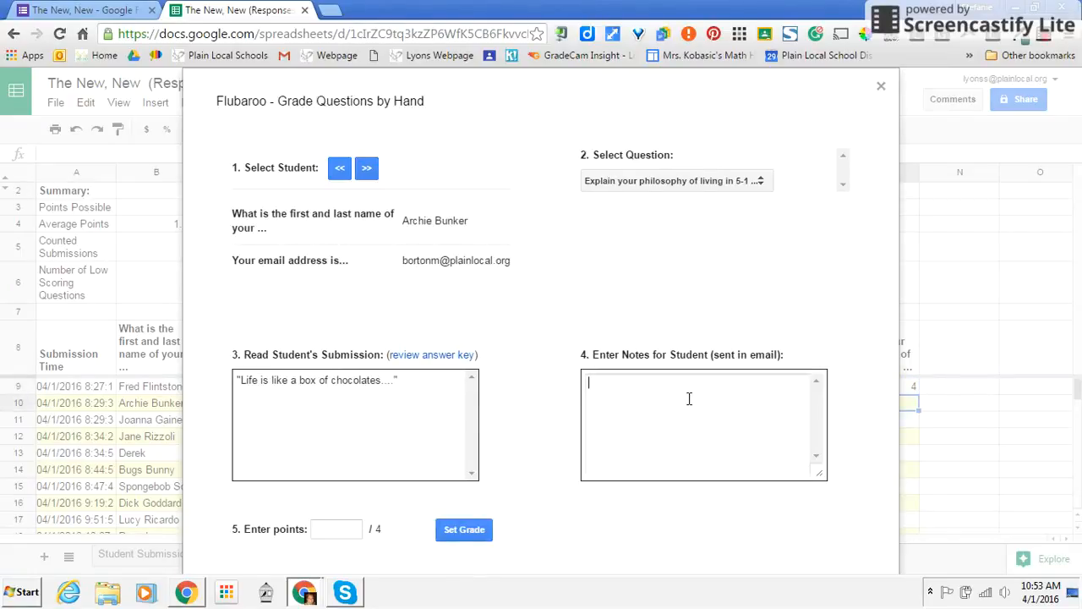
text(I really think this.  Good job)
click(345, 531)
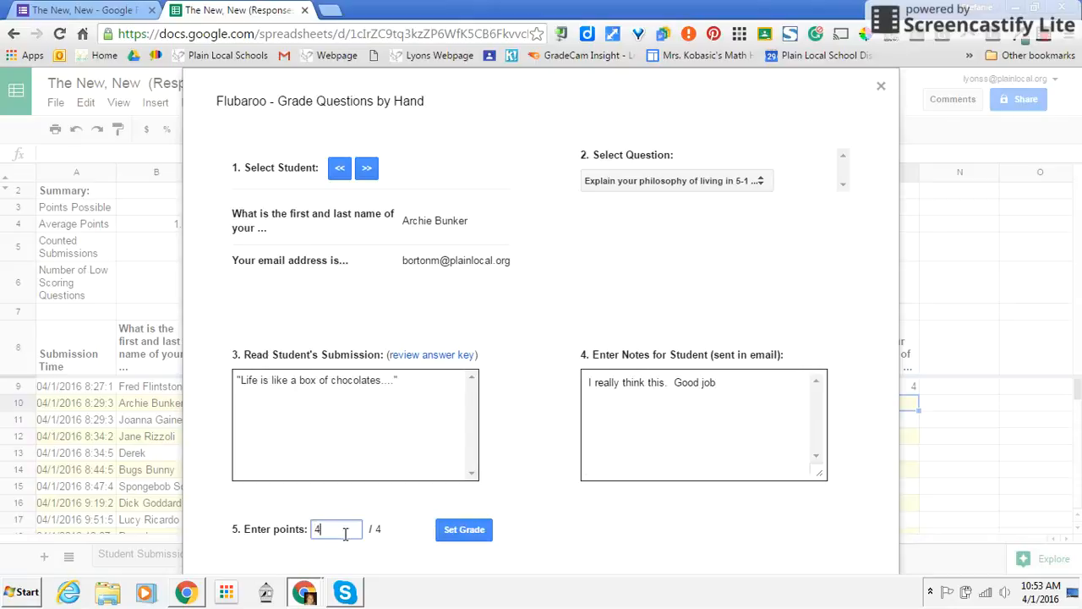
click(464, 530)
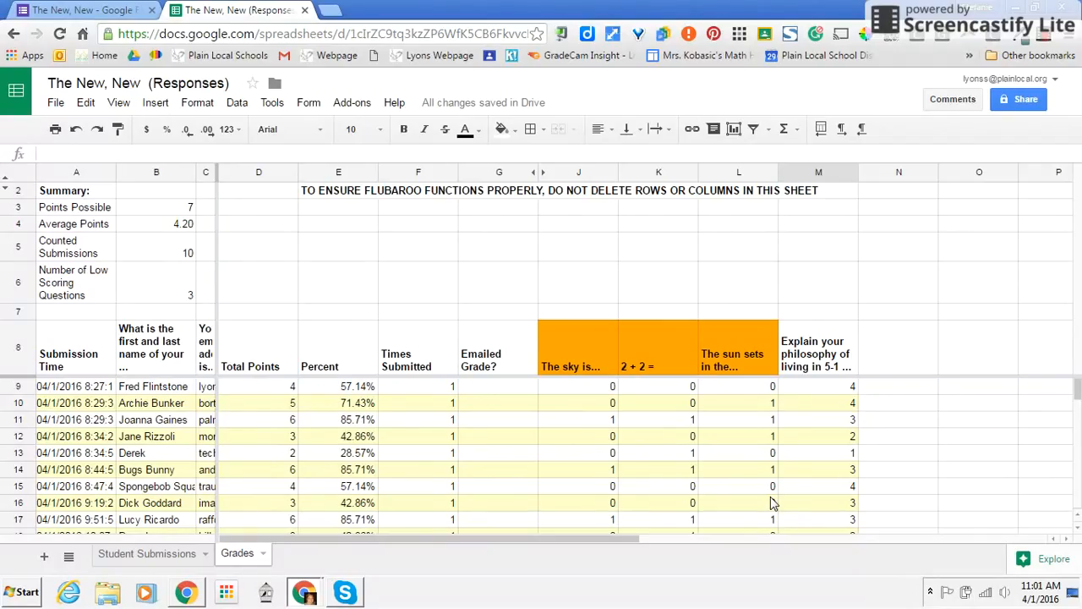
Step: Check the completed grades and set up Flubaroo grade sharing with the method "Share via email (typical)"
scroll(771, 503, down, 3)
scroll(771, 503, up, 3)
click(358, 108)
mouse_move(376, 195)
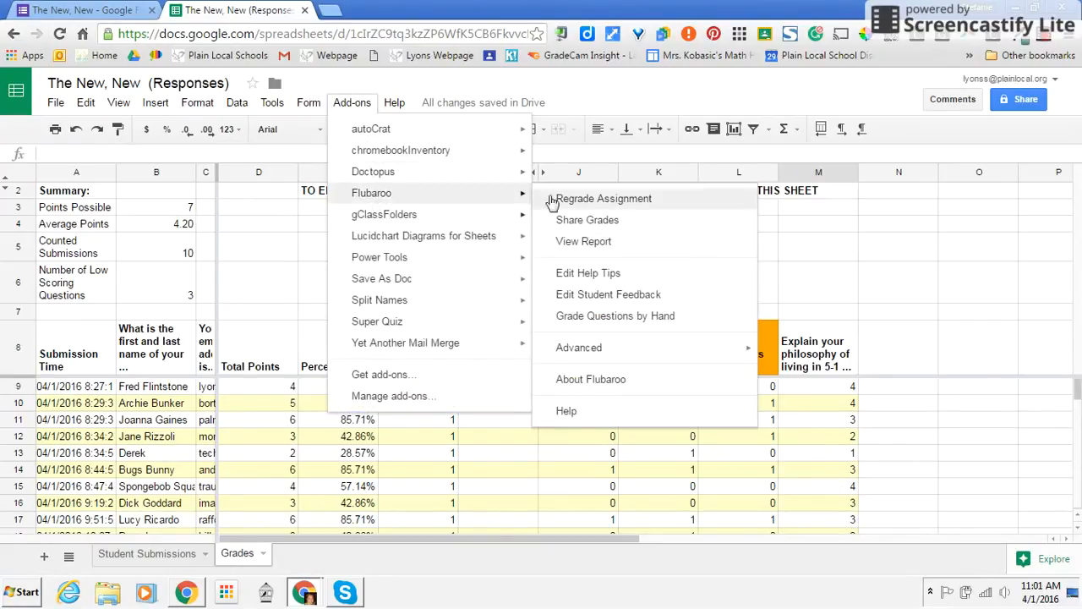
click(582, 222)
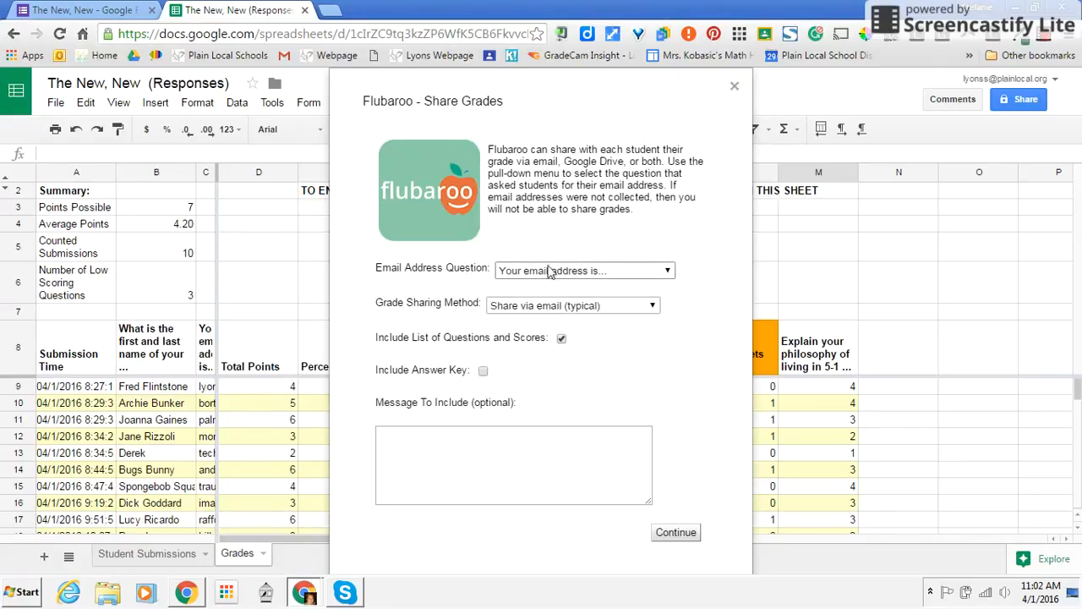
click(536, 311)
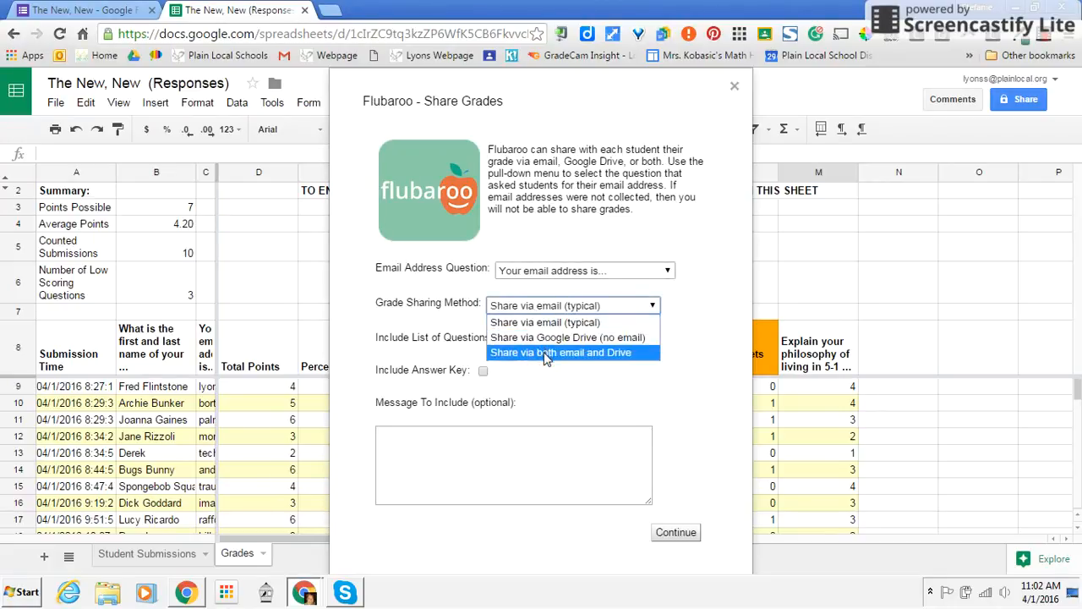
click(538, 322)
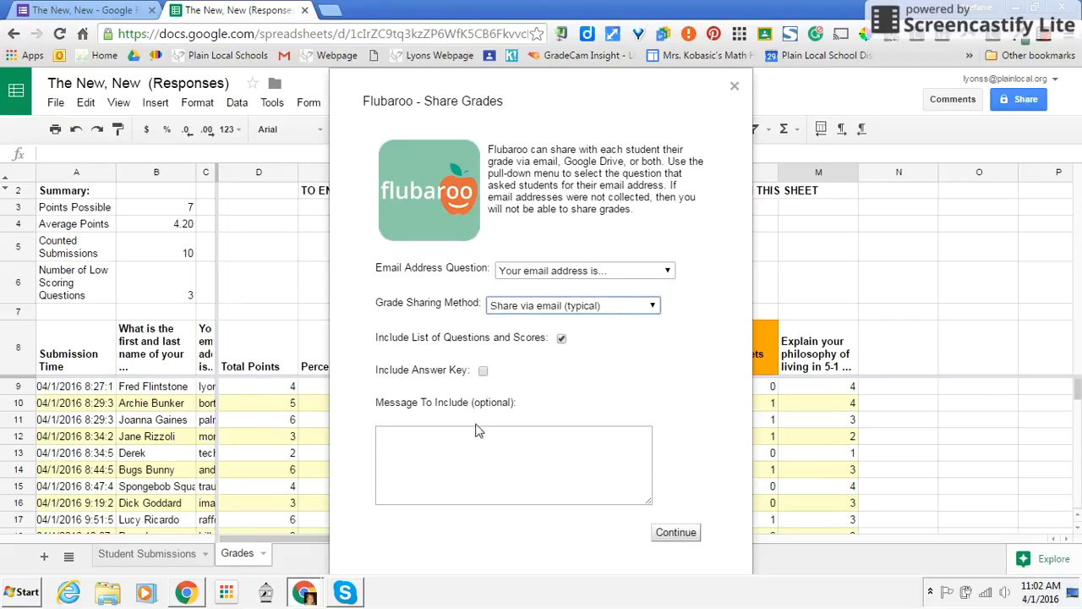
Step: Add the message "Here are today's scores." signed with the teacher's name, and share the grades with the students
click(450, 459)
text(Here are today's scores.)
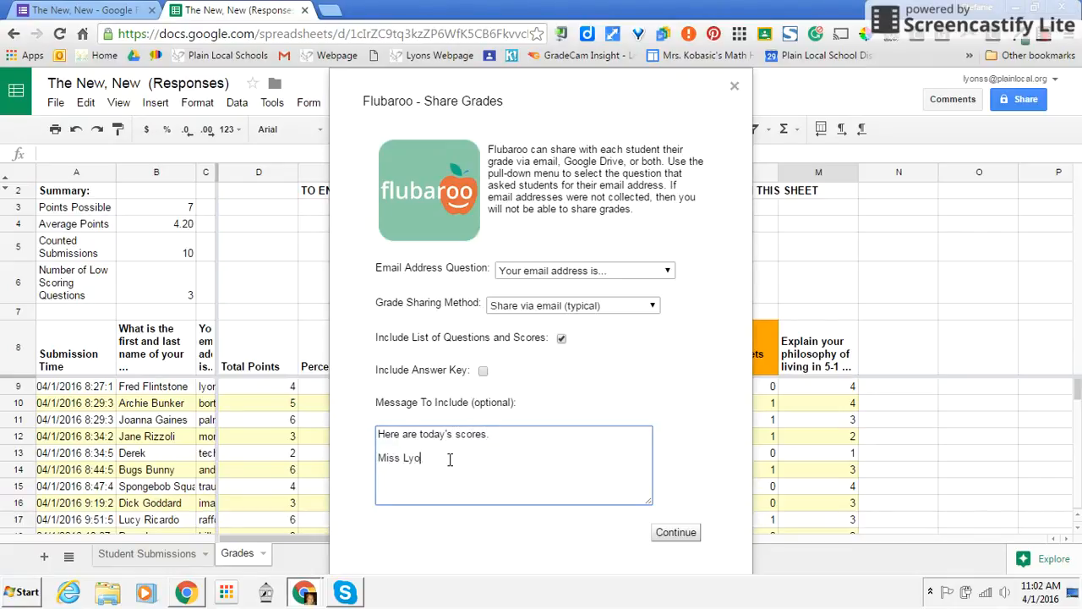
click(680, 535)
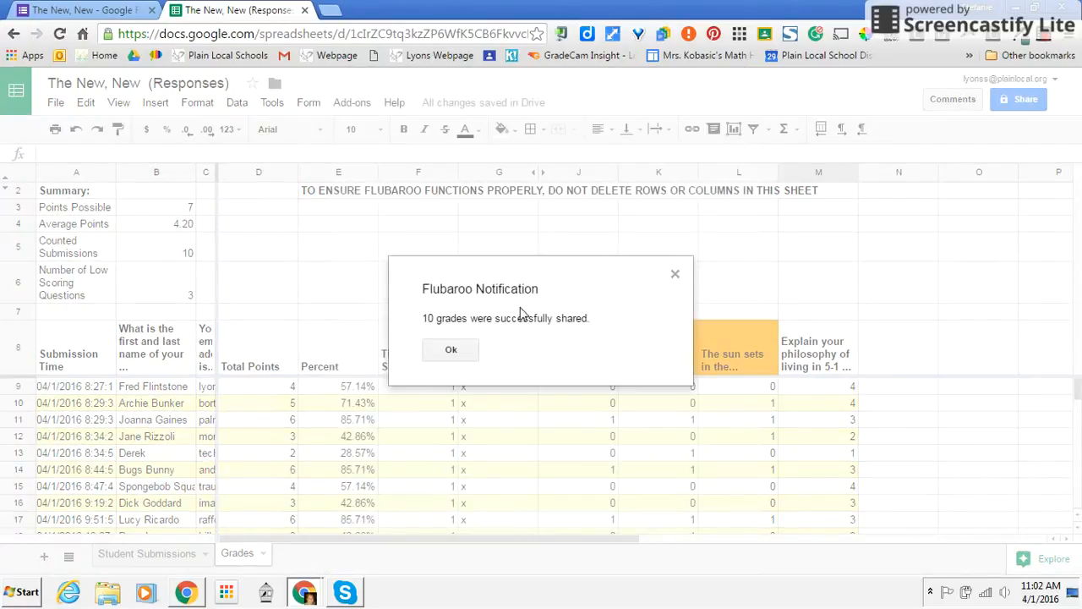
click(451, 353)
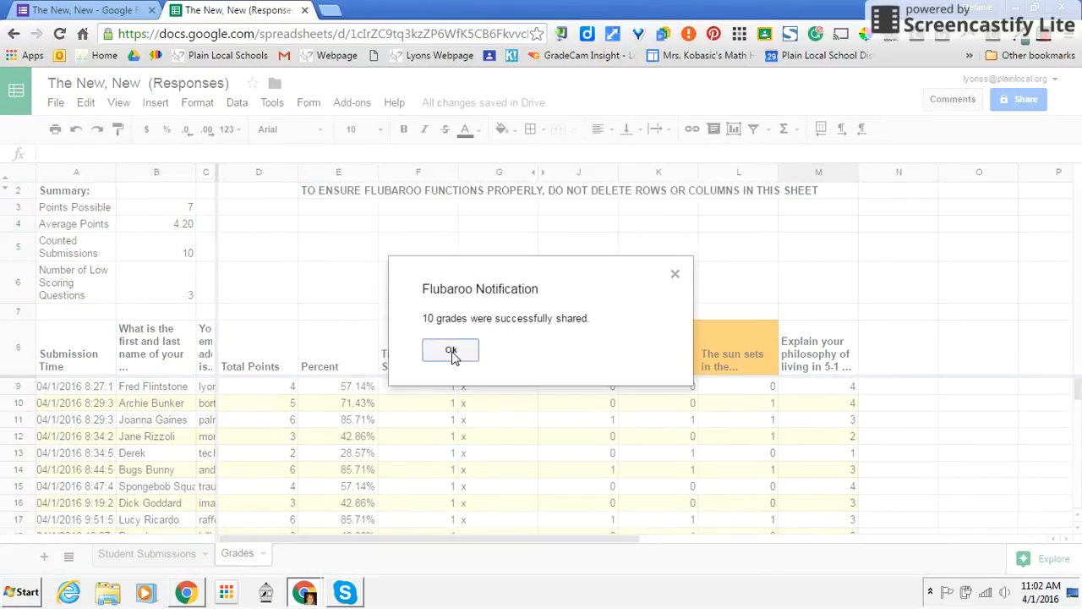